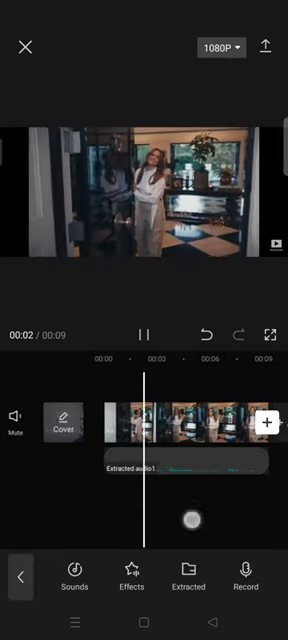
- Preview the clip with its faded audio from the start, then scrub the timeline back to 00:00
left_click_drag(191, 518, 230, 518)
left_click(144, 335)
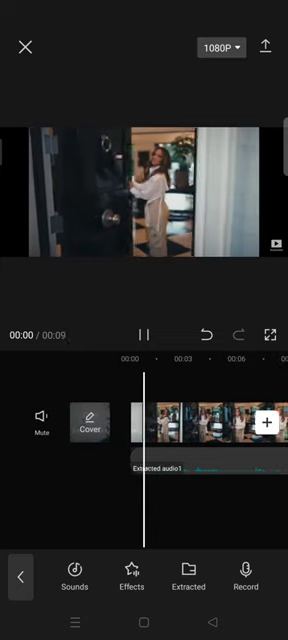
left_click_drag(192, 506, 188, 498)
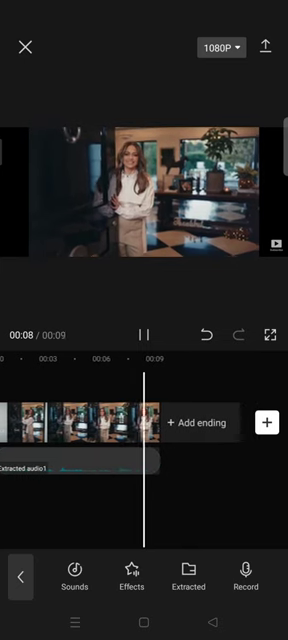
left_click_drag(80, 425, 230, 425)
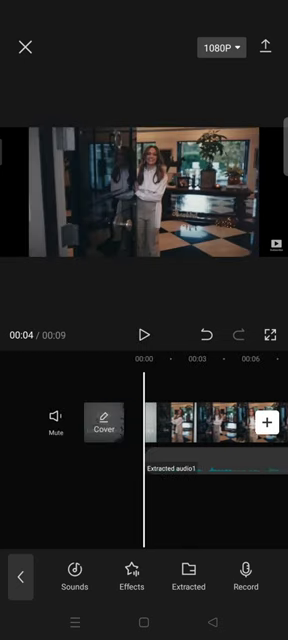